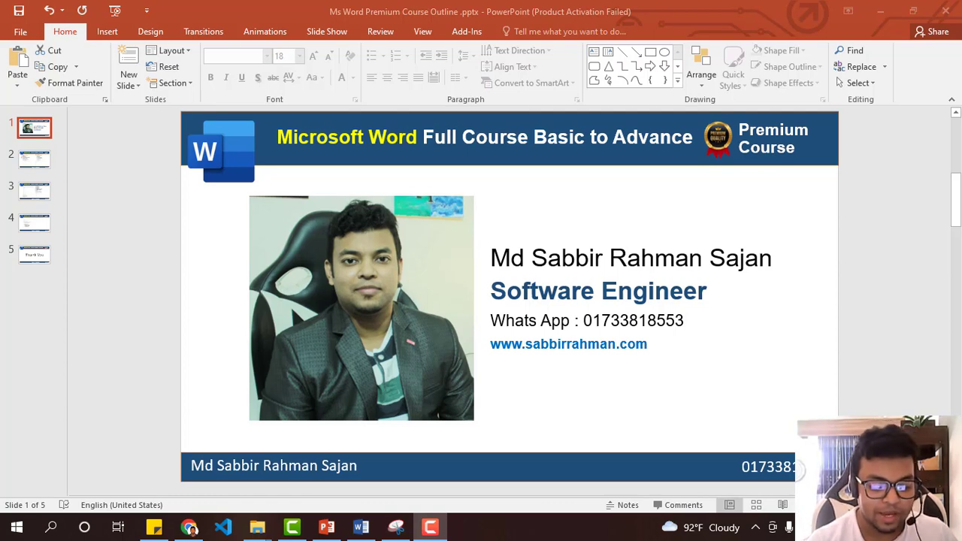
- Switch from the PowerPoint course outline to the blank Word document, Document5
{"action": "left_click", "coordinate": [359, 527]}
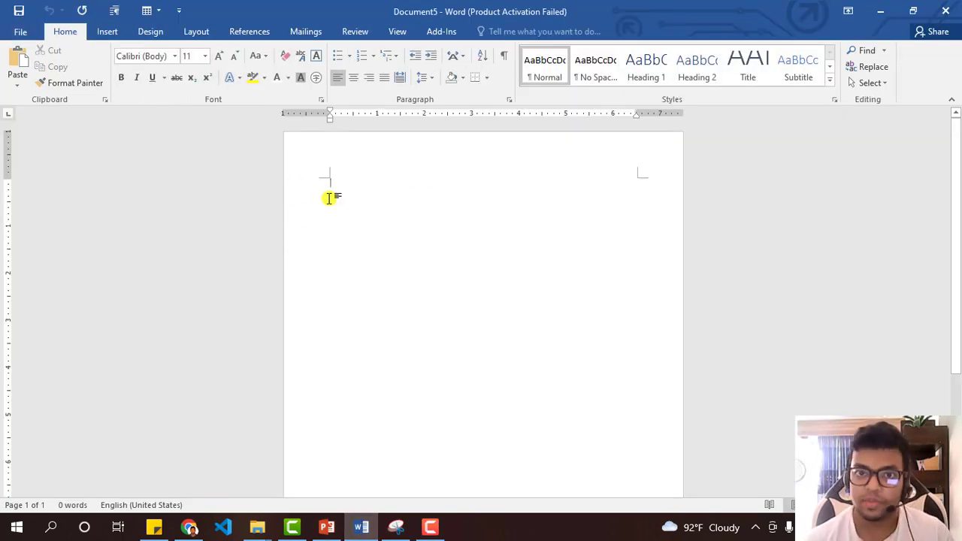
- Insert the salad illustration 3637115.jpg from the Desktop at the top of the page
{"action": "left_click", "coordinate": [106, 33]}
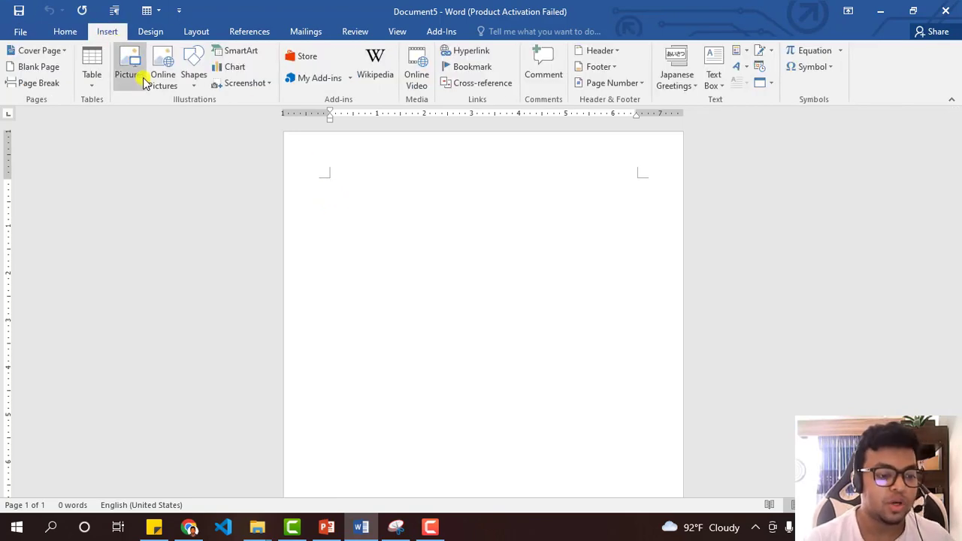
{"action": "left_click", "coordinate": [141, 78]}
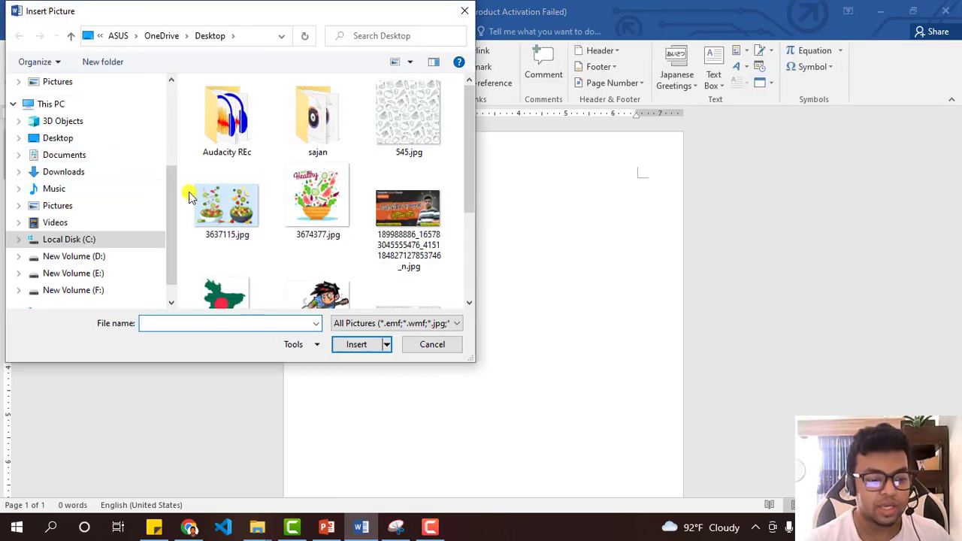
{"action": "double_click", "coordinate": [218, 201]}
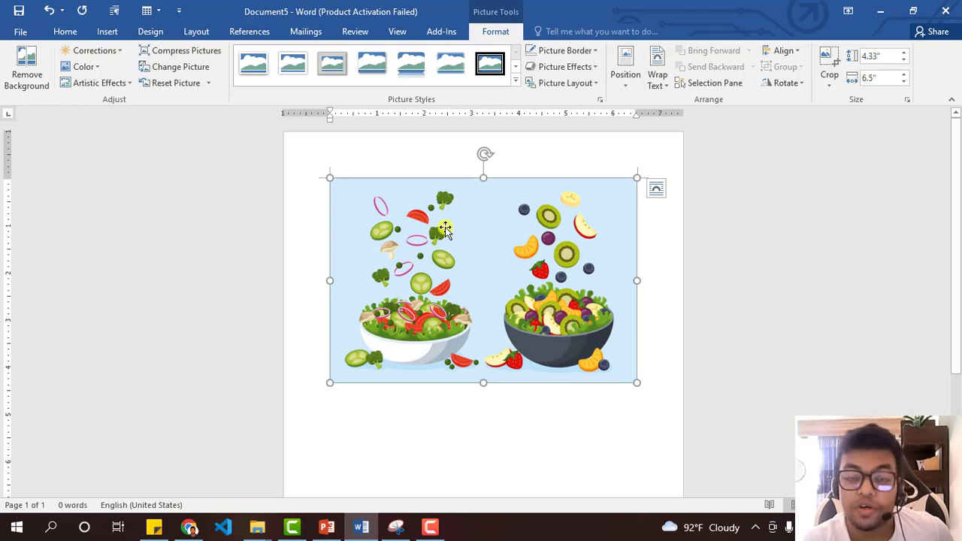
- In Format Picture, set the fill to Picture or texture fill and raise transparency to about 45%
{"action": "right_click", "coordinate": [478, 210]}
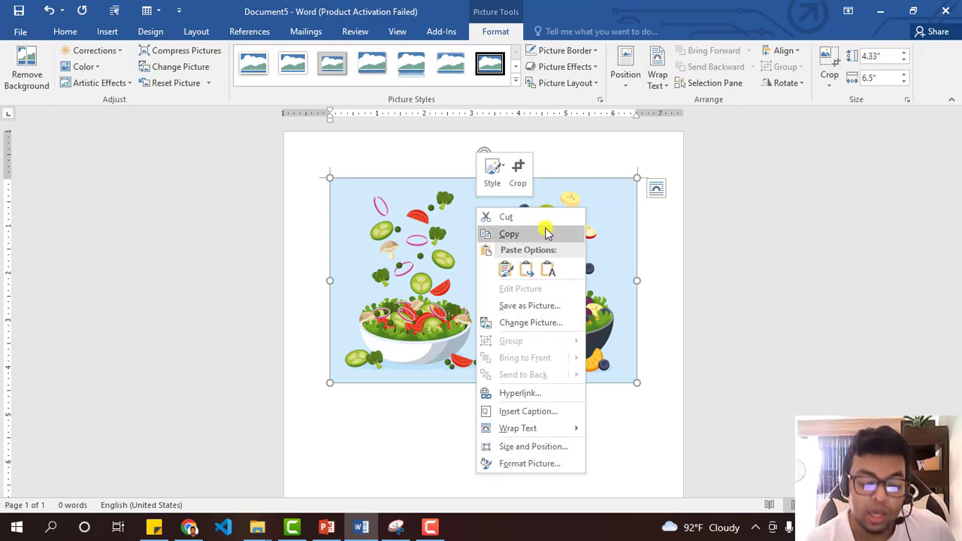
{"action": "left_click", "coordinate": [544, 462]}
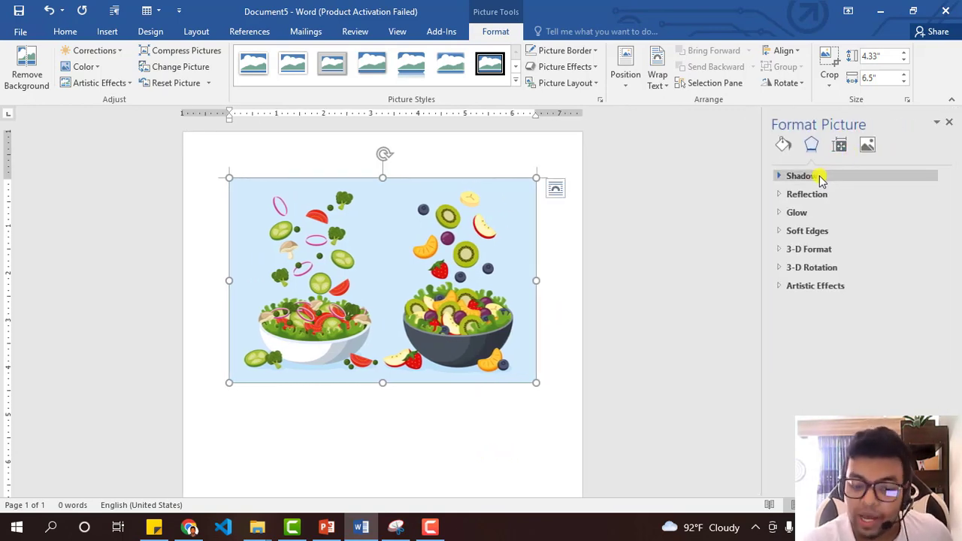
{"action": "left_click", "coordinate": [783, 145]}
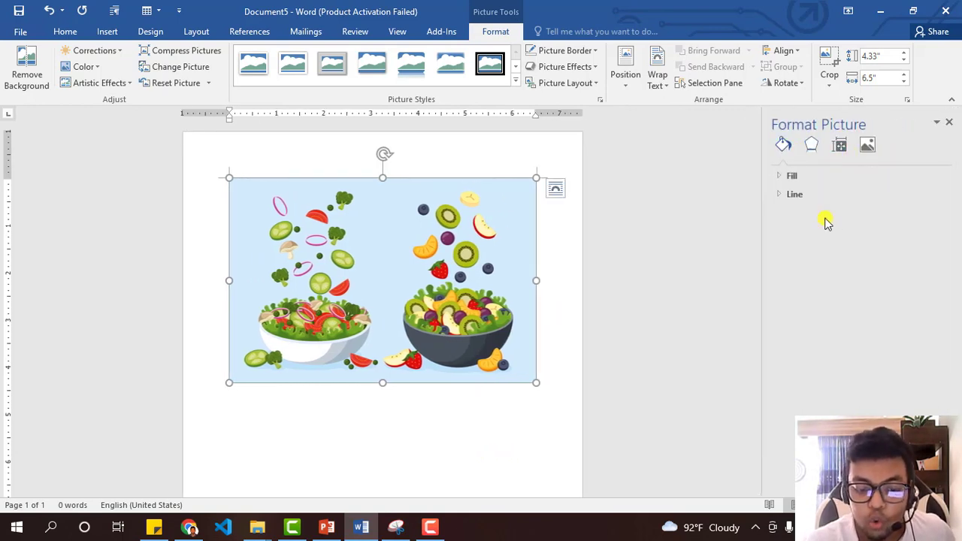
{"action": "left_click", "coordinate": [781, 176]}
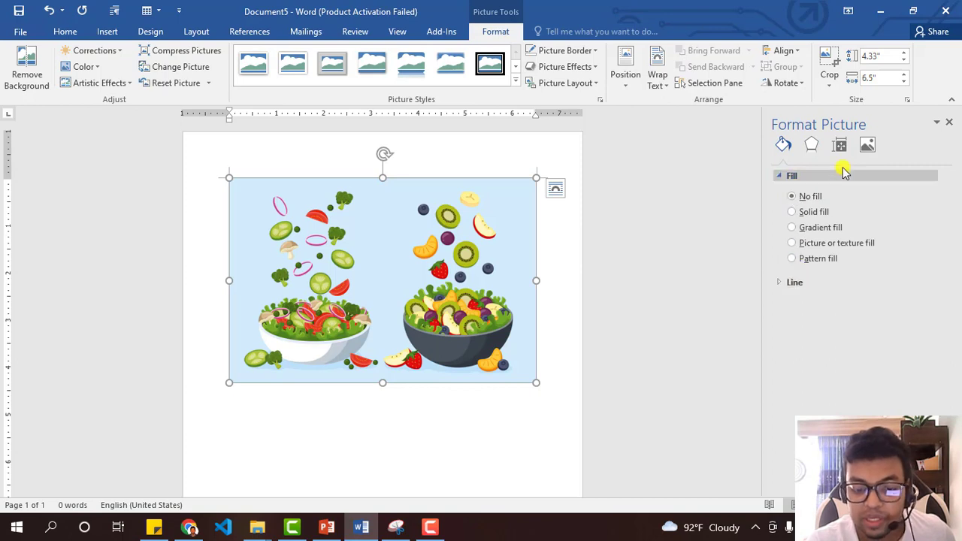
{"action": "left_click", "coordinate": [819, 246]}
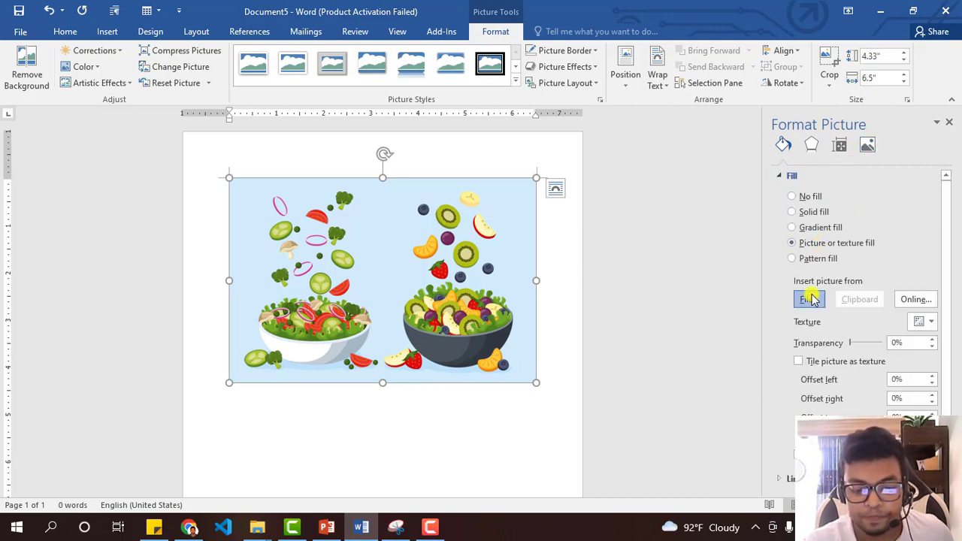
{"action": "left_click", "coordinate": [812, 299]}
{"action": "key", "text": "Escape"}
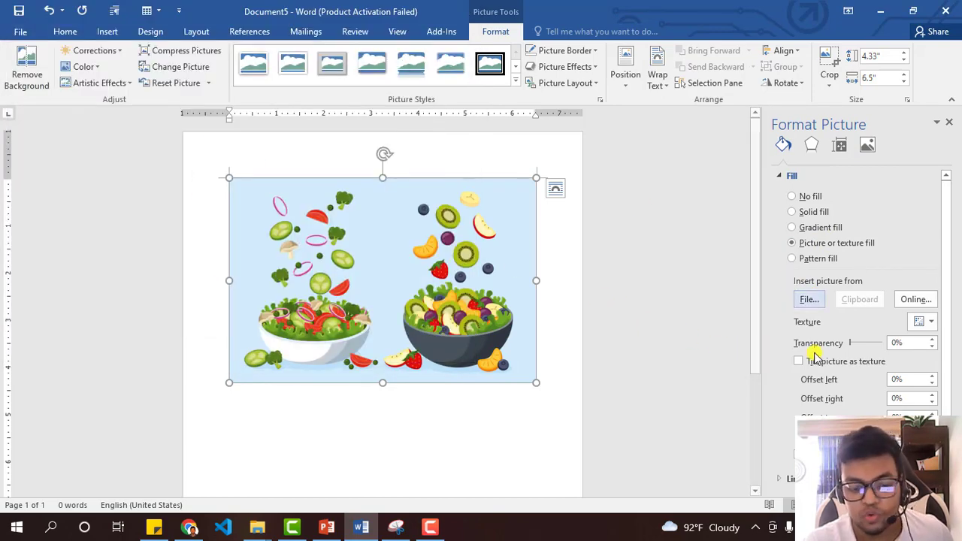
{"action": "left_click", "coordinate": [864, 344]}
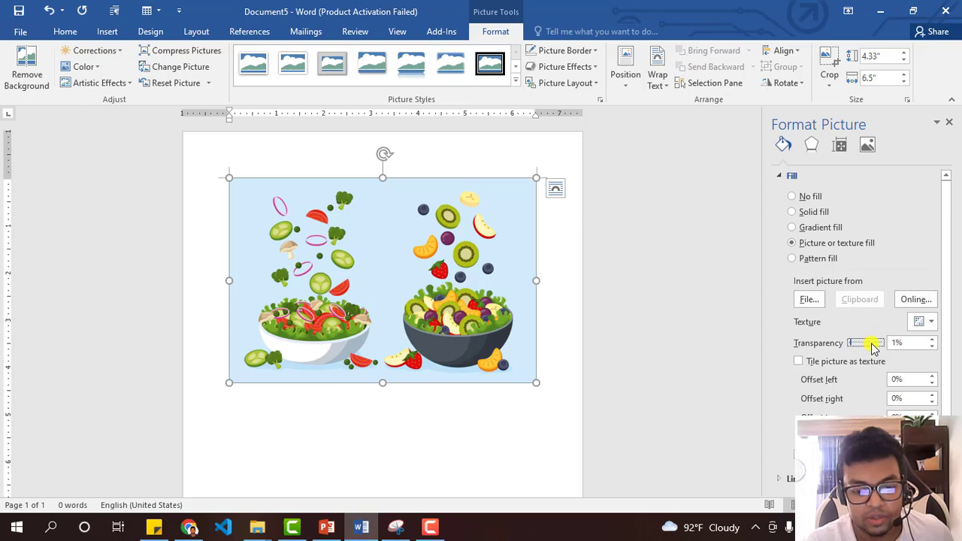
{"action": "left_click_drag", "start_coordinate": [864, 345], "coordinate": [874, 344]}
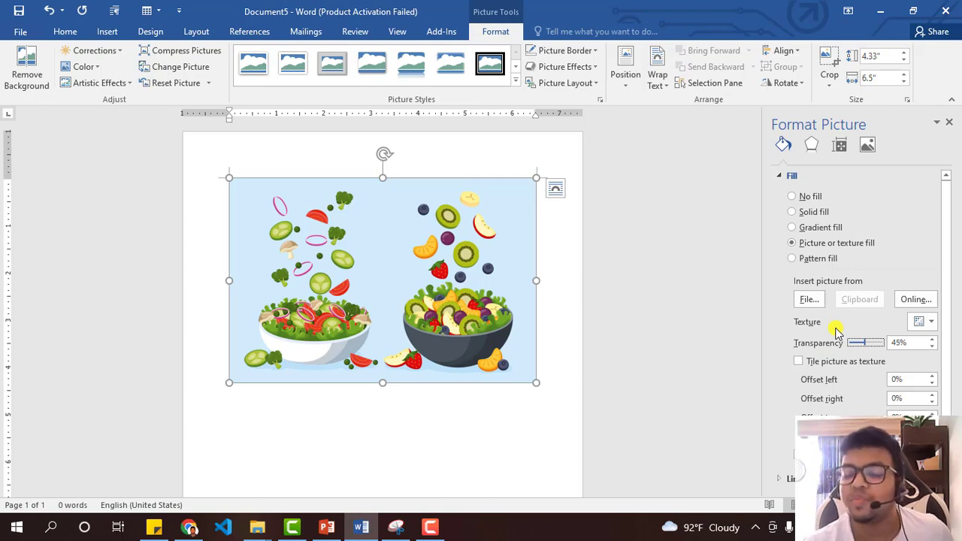
- Review the Picture Corrections and Picture Color settings, then delete the salad picture
{"action": "left_click", "coordinate": [867, 144]}
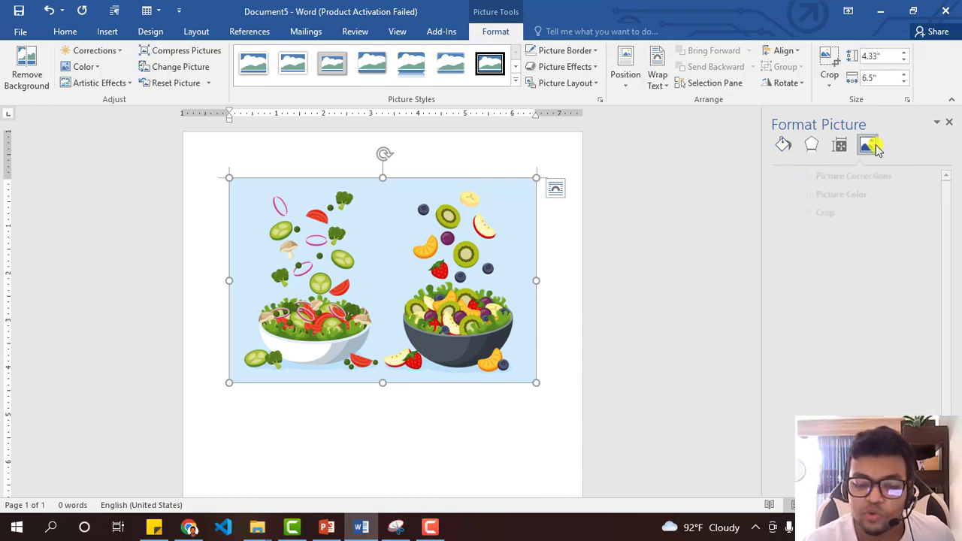
{"action": "left_click", "coordinate": [823, 178]}
{"action": "left_click", "coordinate": [819, 354]}
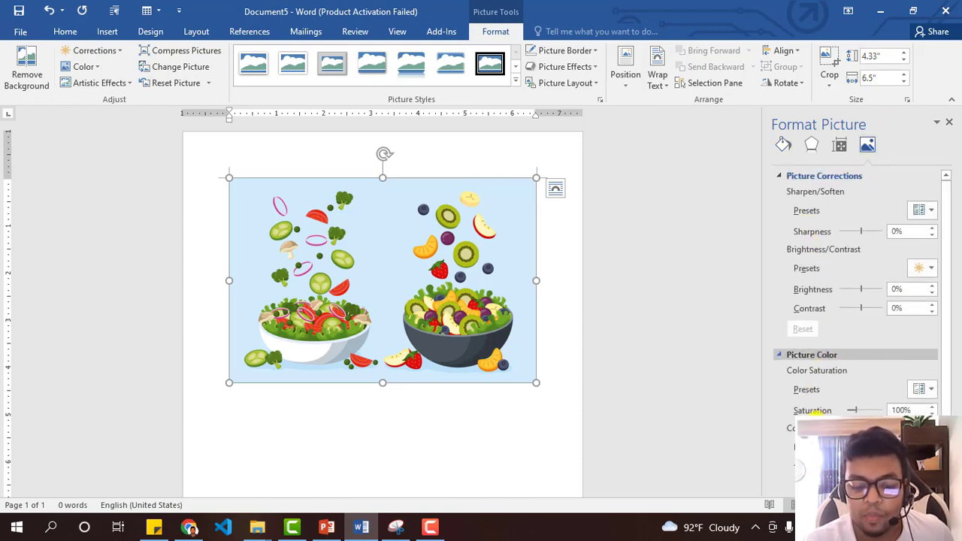
{"action": "scroll", "coordinate": [813, 410], "scroll_direction": "down", "scroll_amount": 2}
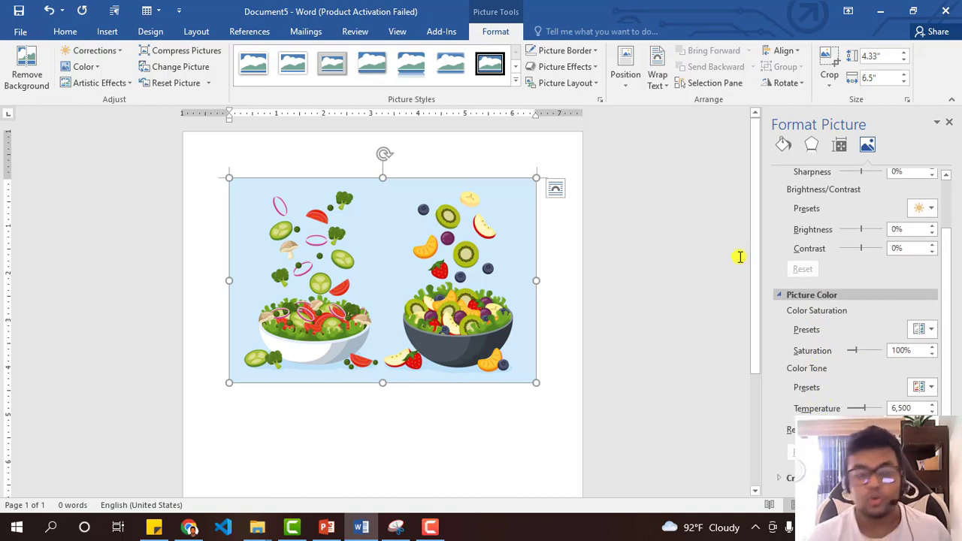
{"action": "left_click", "coordinate": [403, 180]}
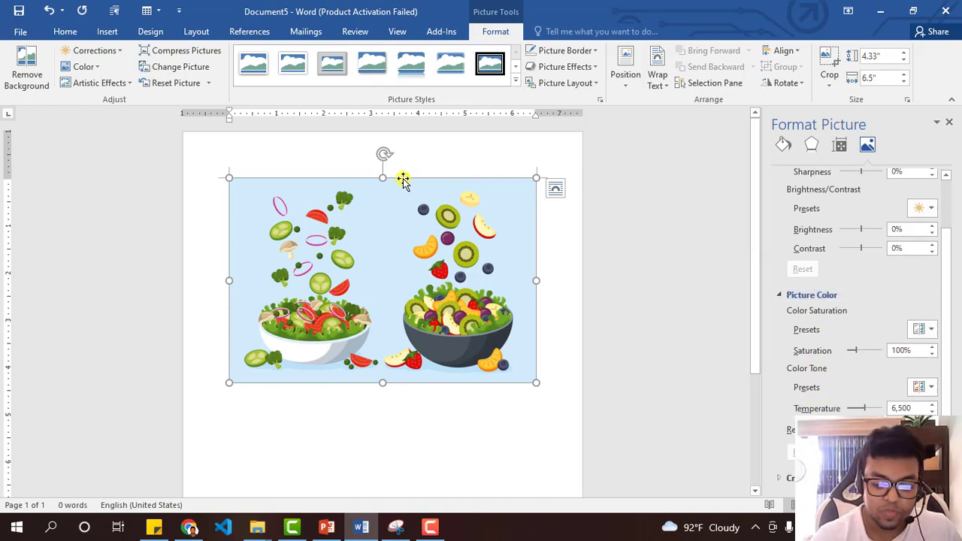
{"action": "key", "text": "Delete"}
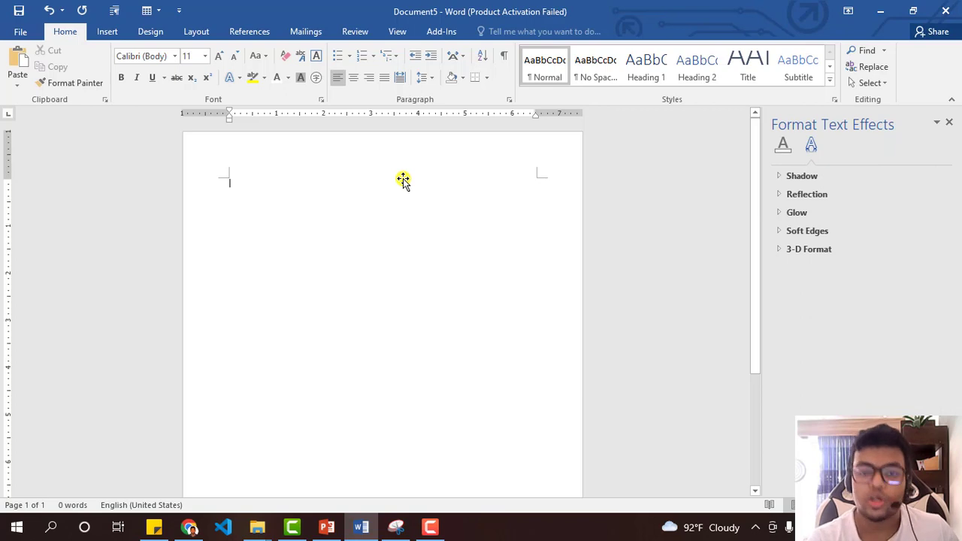
- Draw a large rectangle across the upper part of the page
{"action": "left_click", "coordinate": [98, 35]}
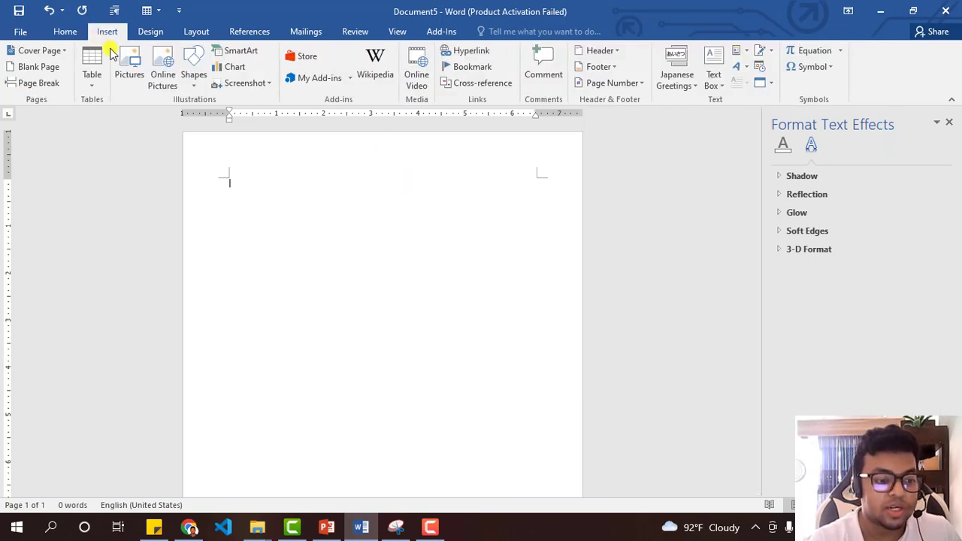
{"action": "left_click", "coordinate": [199, 89]}
{"action": "left_click", "coordinate": [256, 124]}
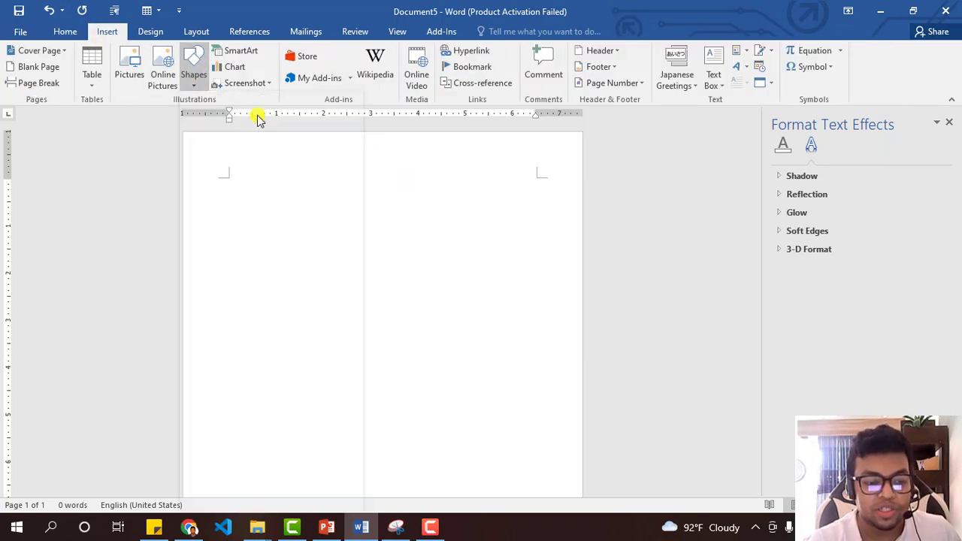
{"action": "left_click_drag", "start_coordinate": [217, 193], "coordinate": [552, 391]}
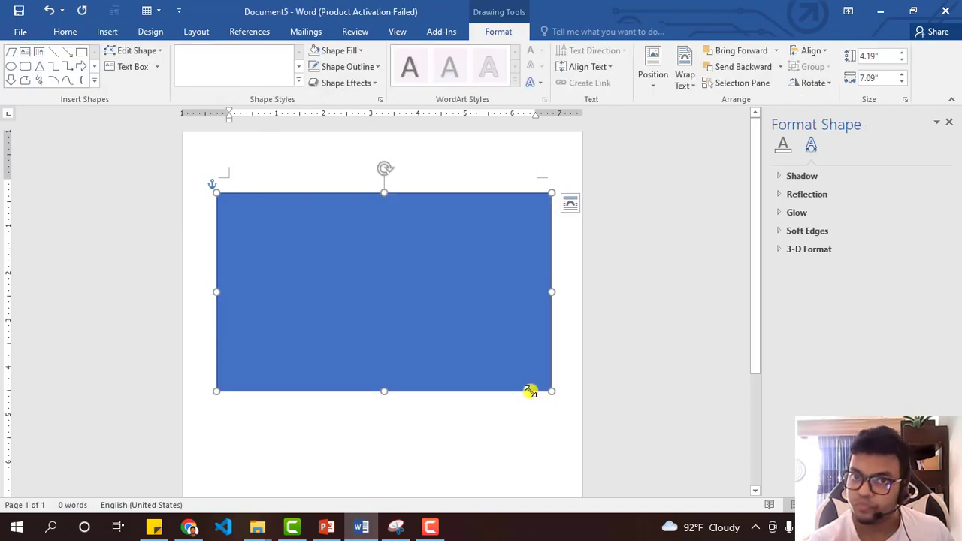
- Give the rectangle a coloured outline and close the side formatting pane
{"action": "left_click", "coordinate": [346, 66]}
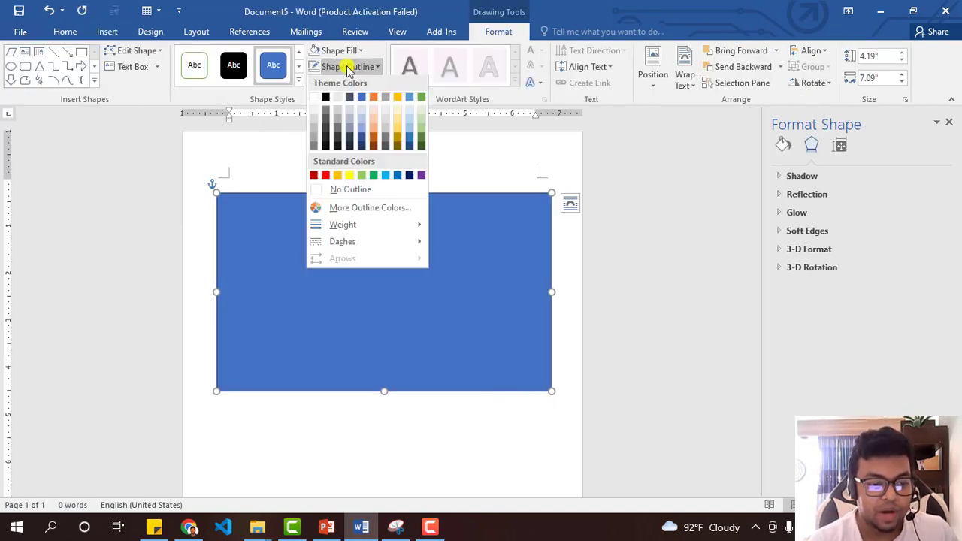
{"action": "left_click", "coordinate": [339, 179]}
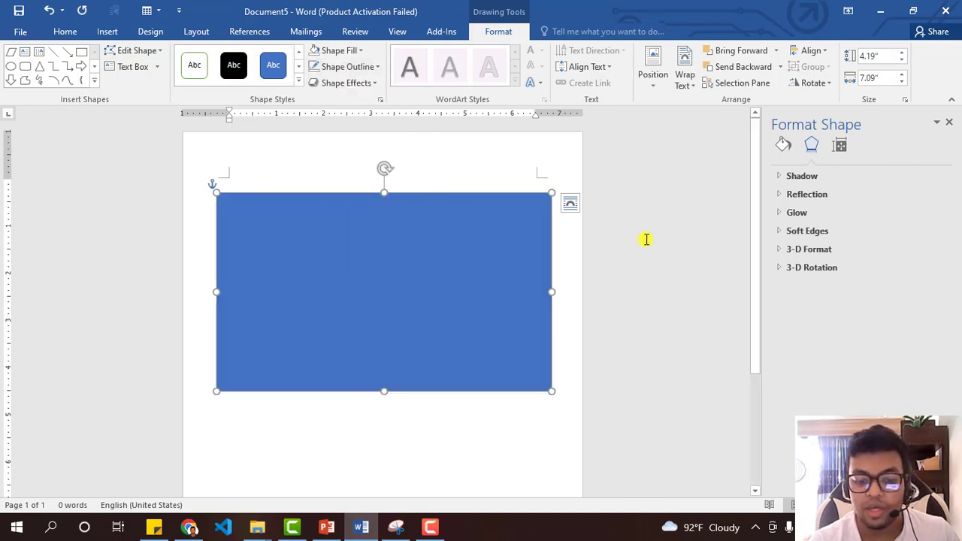
{"action": "left_click", "coordinate": [947, 123]}
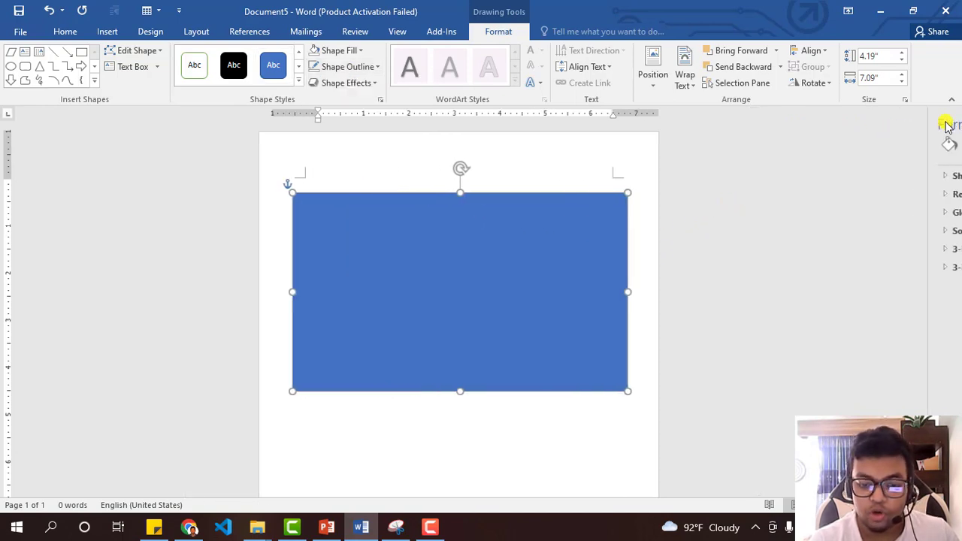
{"action": "right_click", "coordinate": [426, 226]}
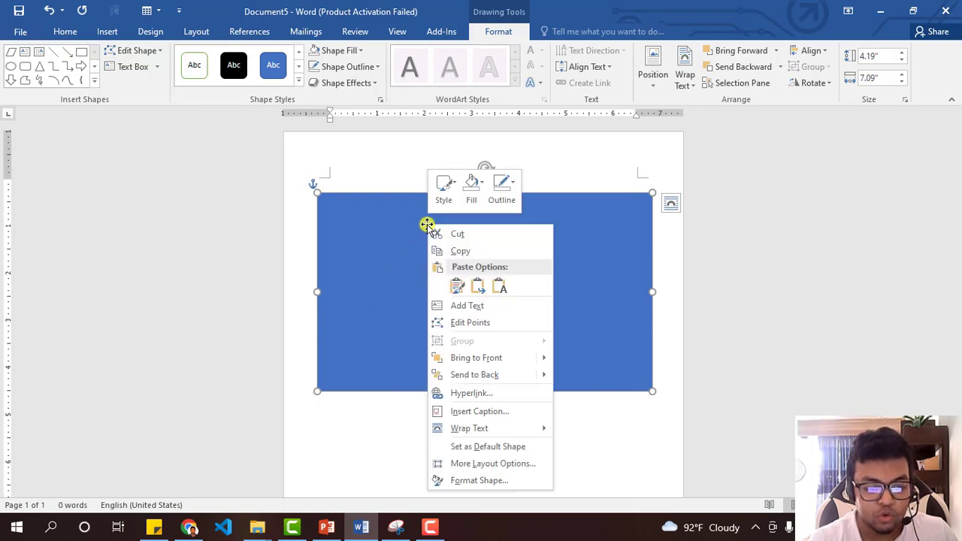
- Fill the rectangle with the salad image using Picture or texture fill
{"action": "left_click", "coordinate": [489, 481]}
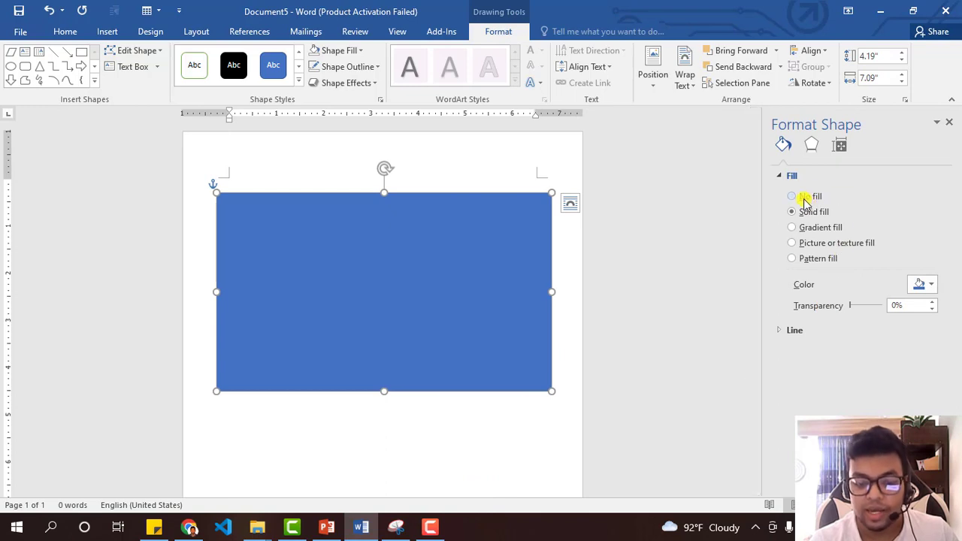
{"action": "left_click", "coordinate": [781, 175]}
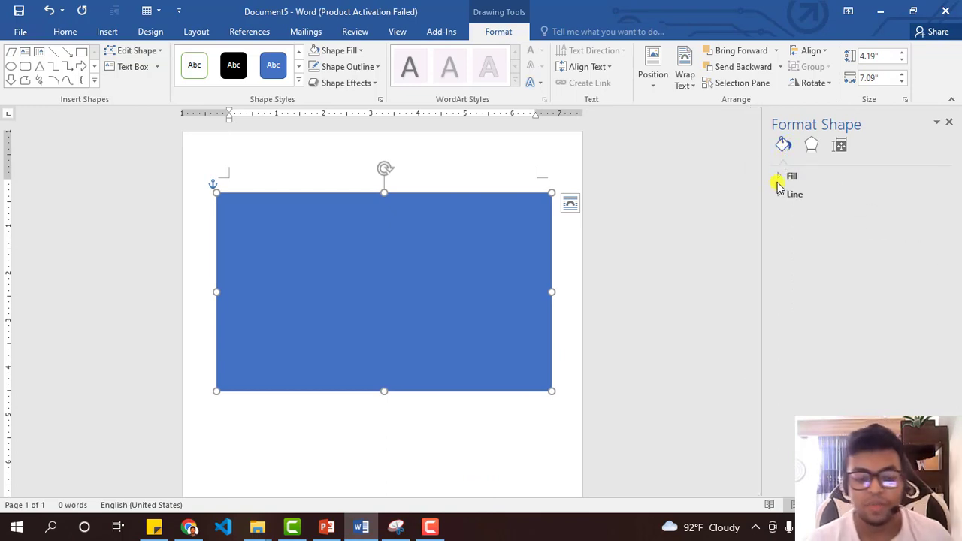
{"action": "left_click", "coordinate": [778, 174]}
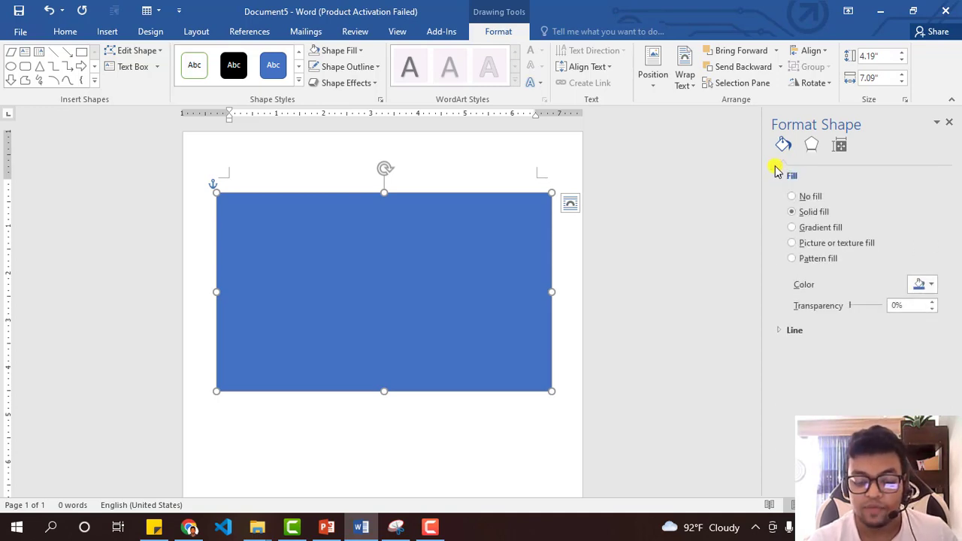
{"action": "left_click", "coordinate": [823, 244]}
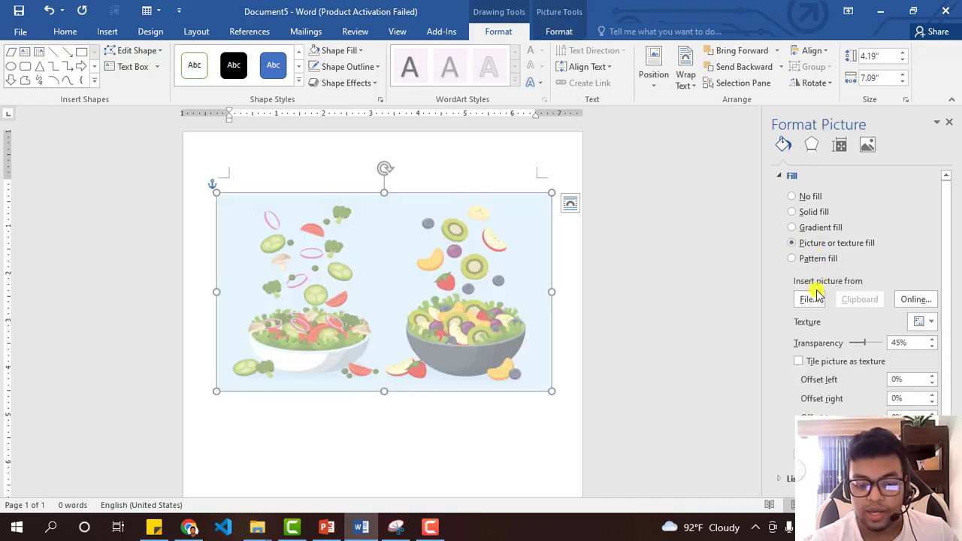
{"action": "left_click", "coordinate": [811, 300]}
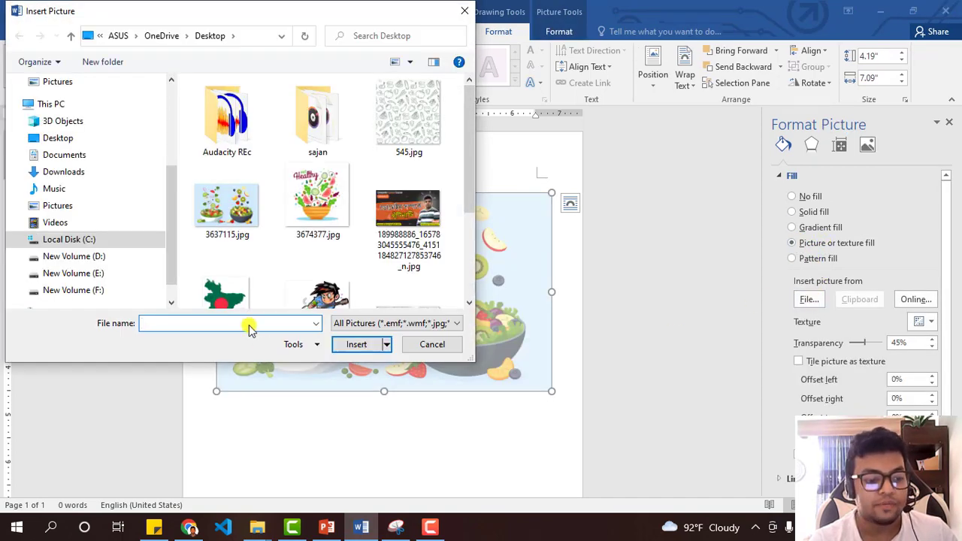
{"action": "double_click", "coordinate": [225, 207]}
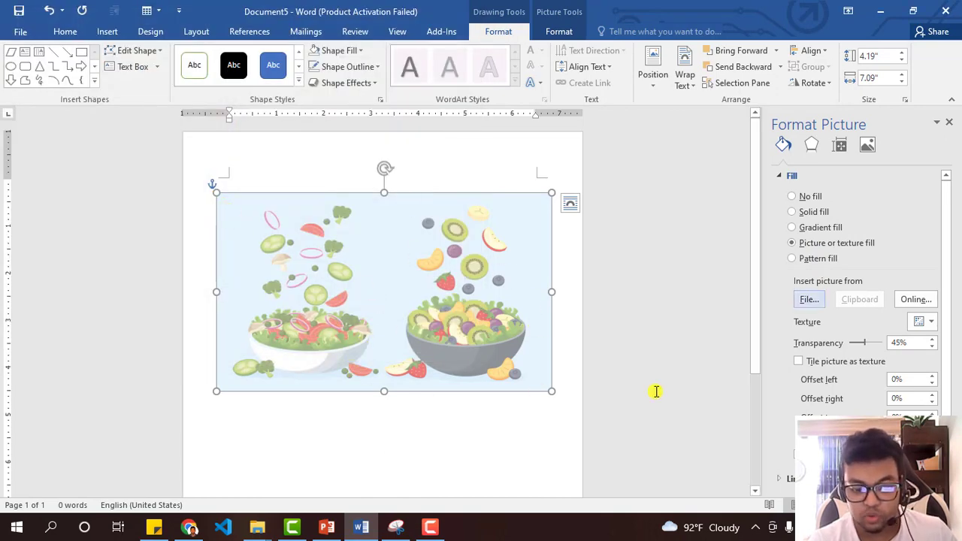
- Adjust the fill picture's transparency until it settles at 31%
{"action": "left_click_drag", "start_coordinate": [863, 345], "coordinate": [852, 346]}
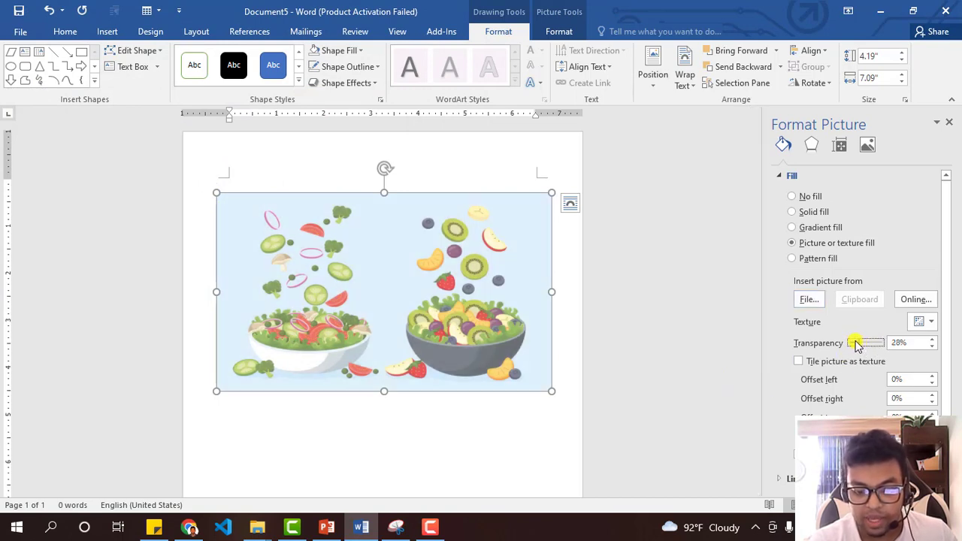
{"action": "left_click", "coordinate": [932, 340]}
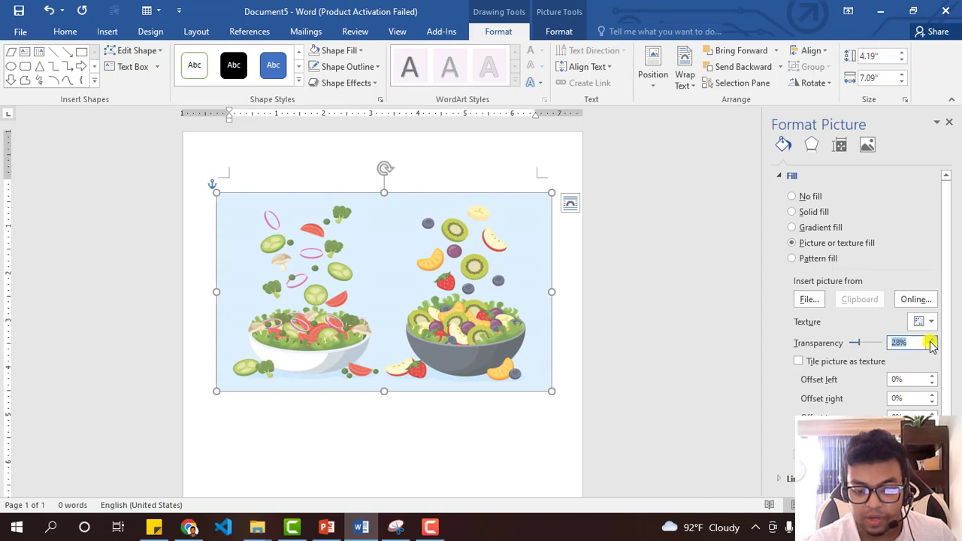
{"action": "left_click", "coordinate": [932, 339]}
{"action": "left_click", "coordinate": [932, 340]}
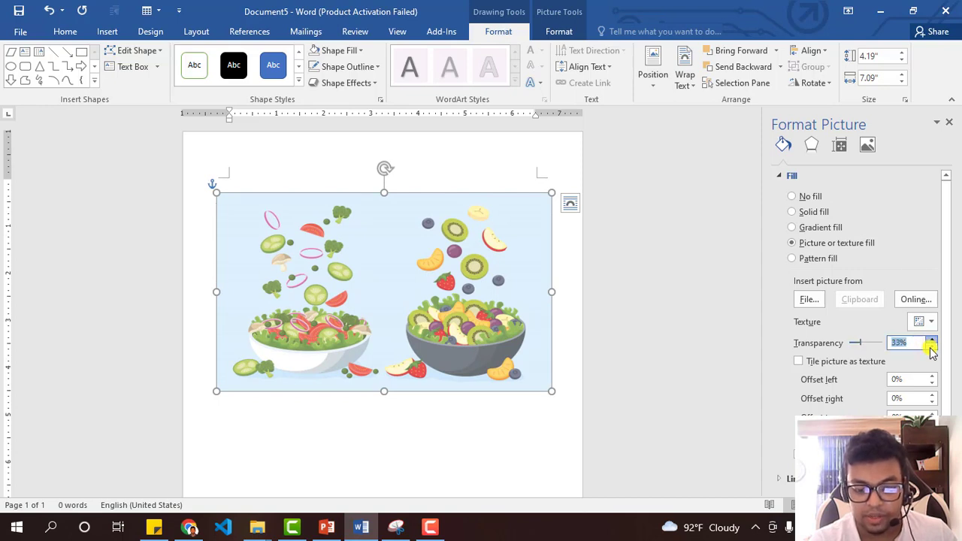
{"action": "left_click", "coordinate": [931, 343]}
{"action": "left_click", "coordinate": [930, 342]}
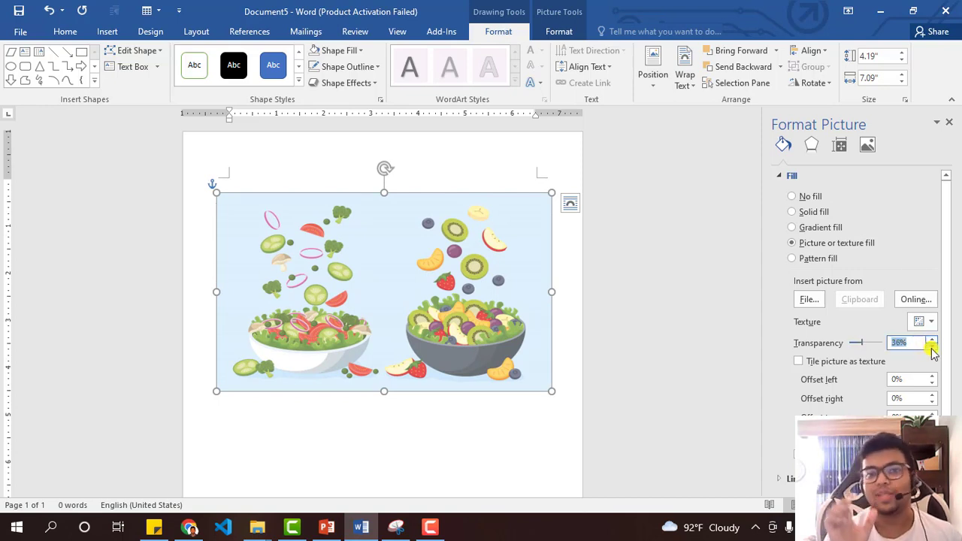
{"action": "left_click", "coordinate": [931, 347]}
{"action": "left_click", "coordinate": [931, 347]}
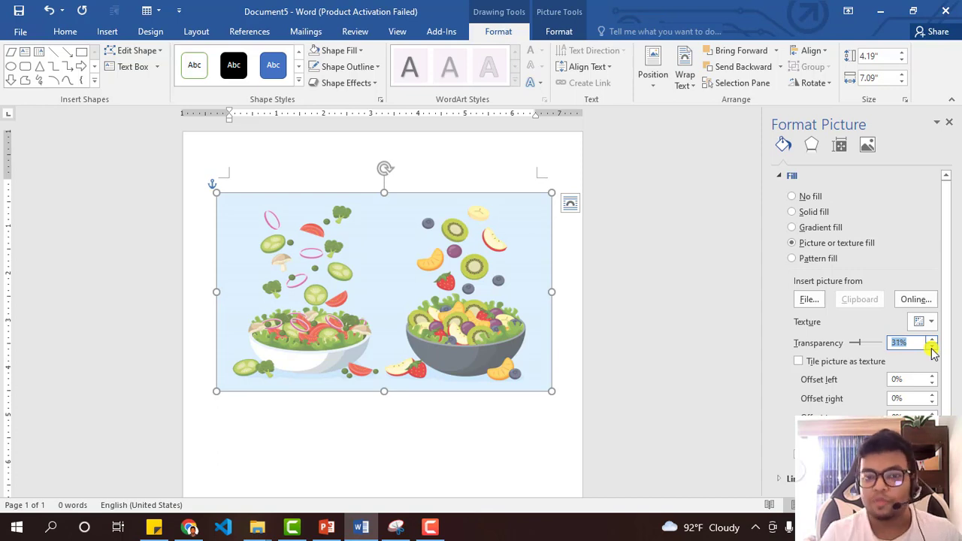